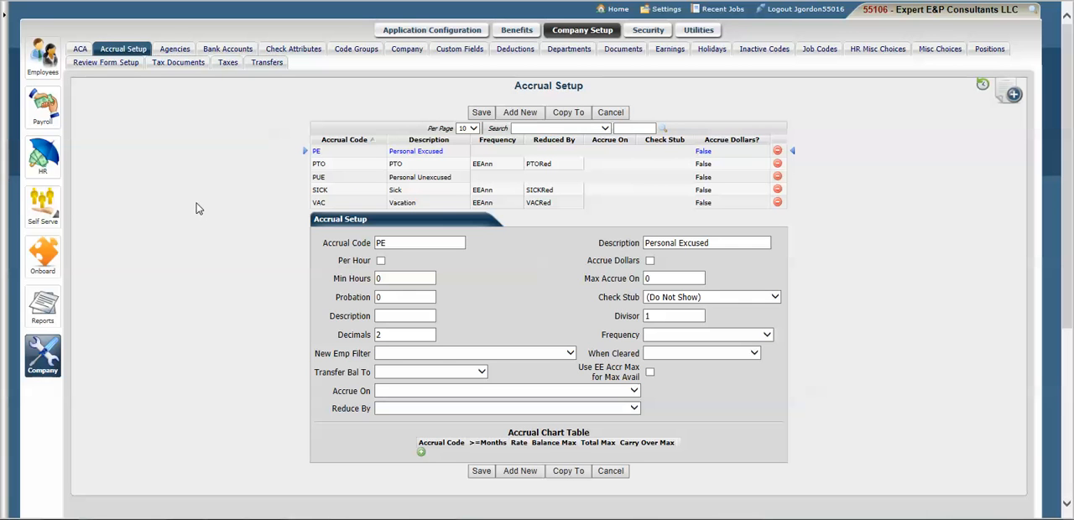
- Review the PTO accrual code's setup and the Self Serve general and Information tab preferences, including time-off viewing
left_click(329, 164)
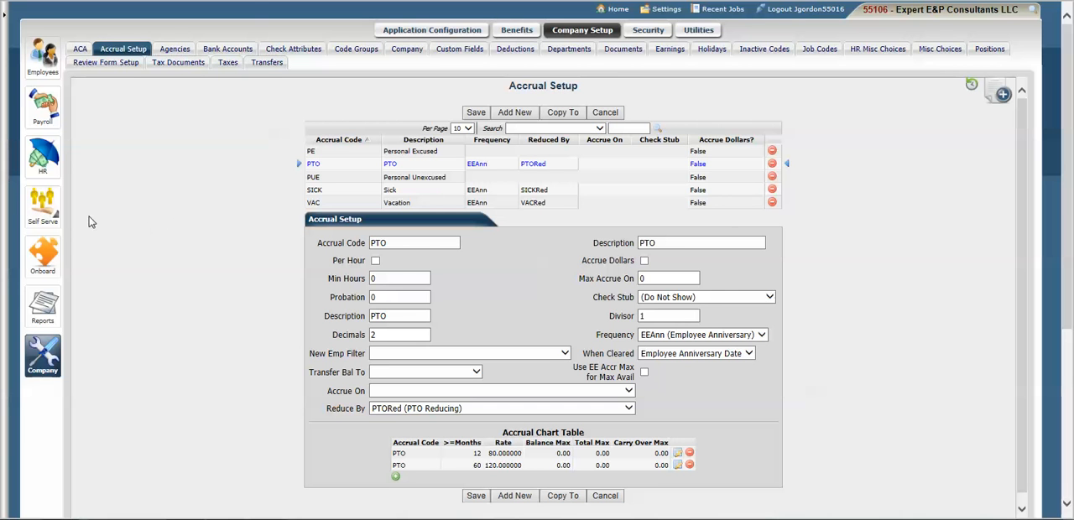
left_click(50, 221)
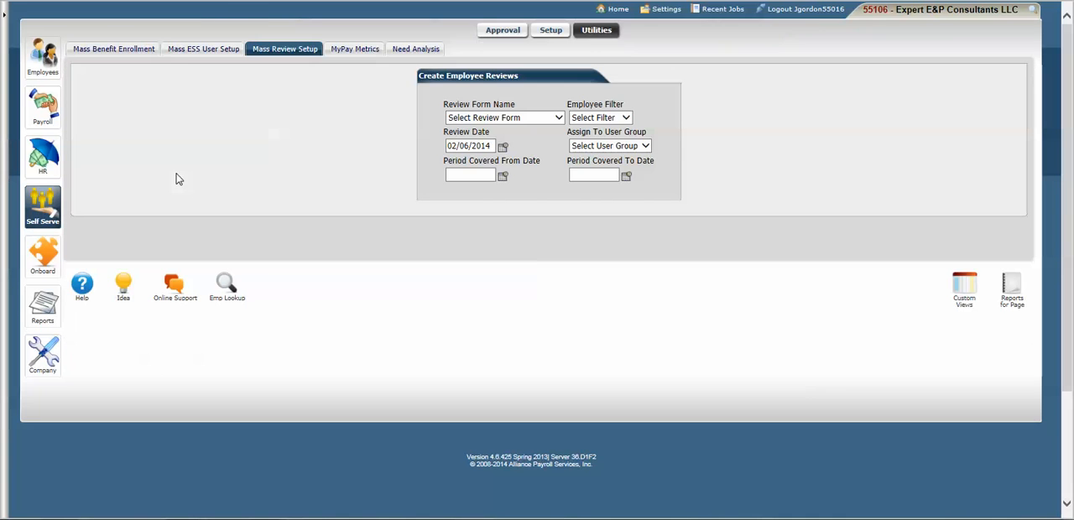
left_click(552, 34)
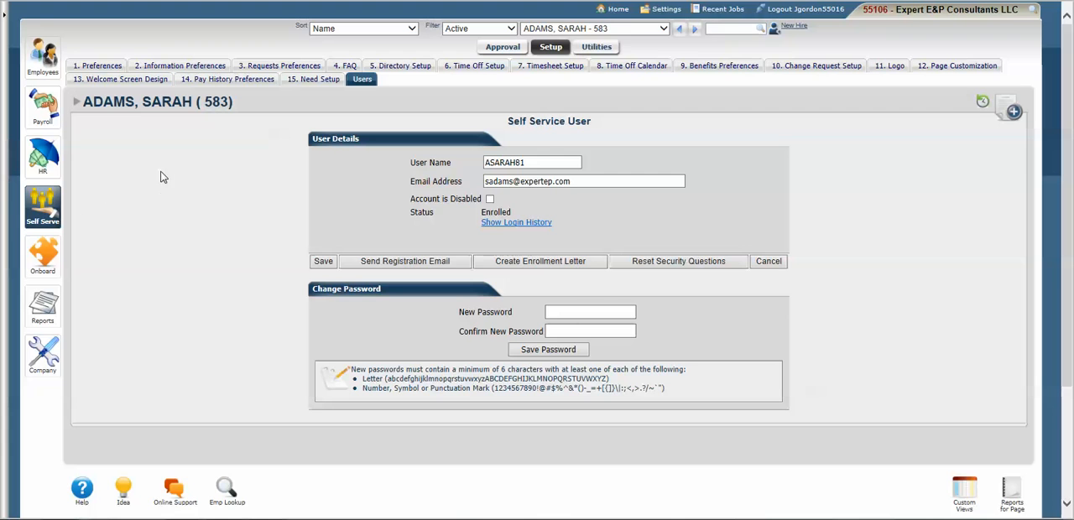
left_click(99, 67)
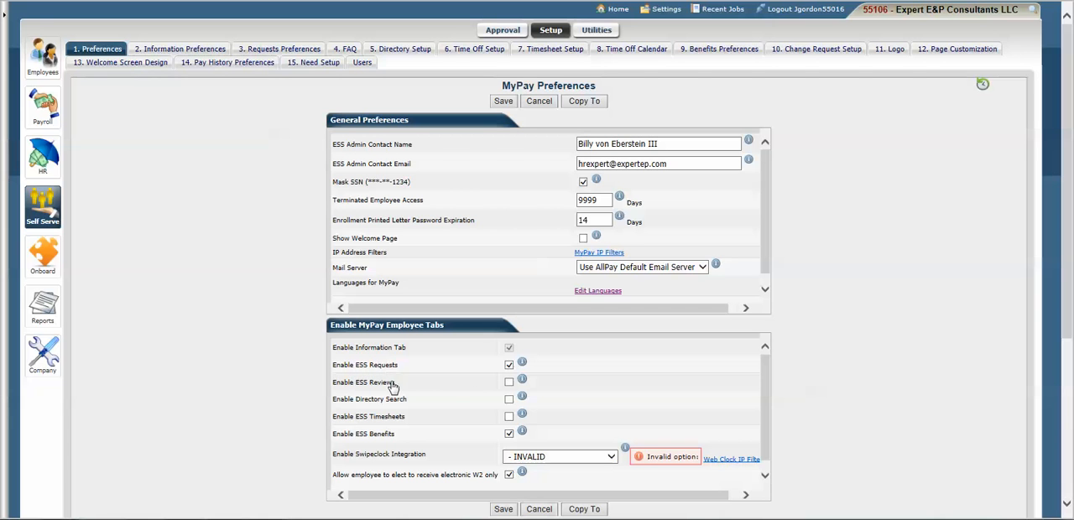
mouse_move(507, 377)
left_click(164, 50)
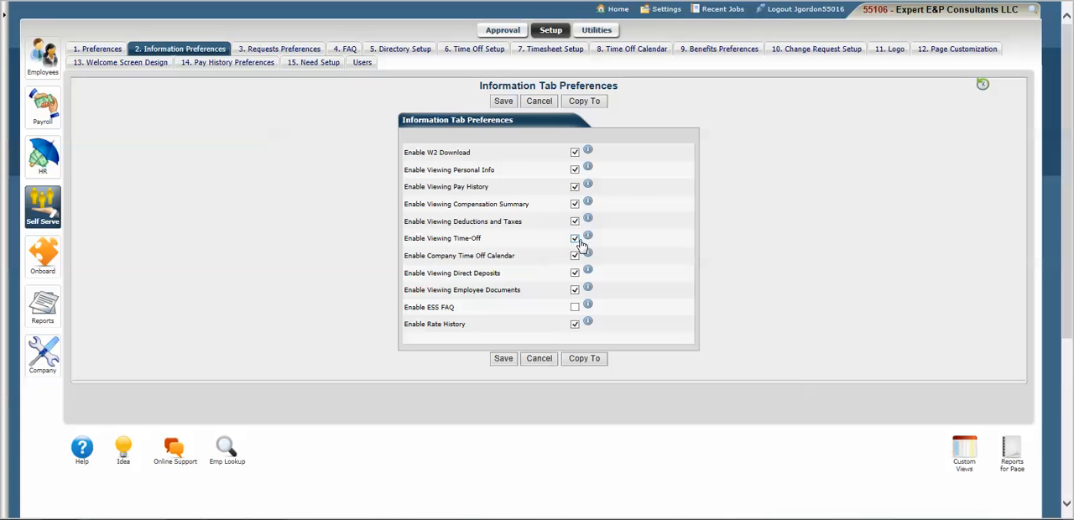
mouse_move(579, 243)
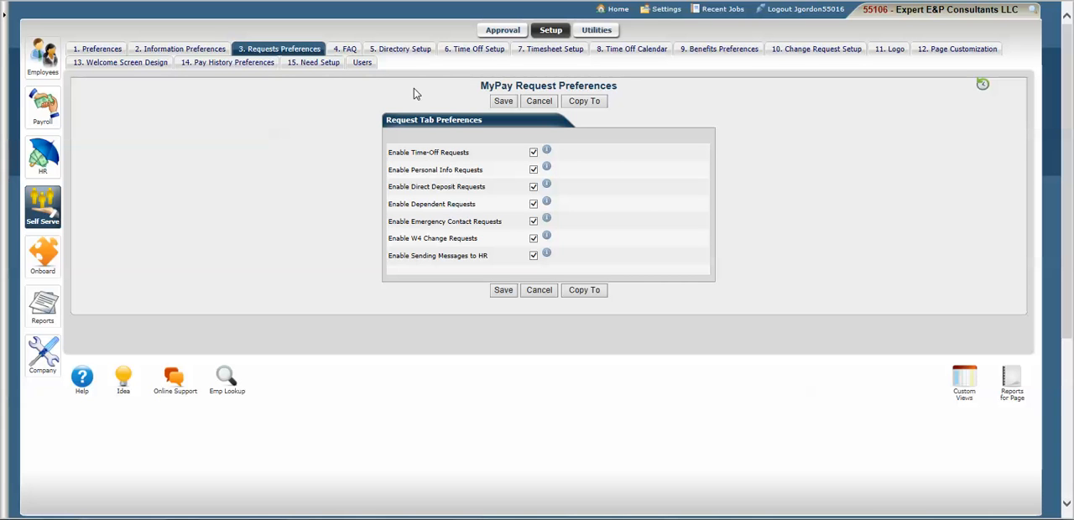
- Add a Self Serve Time Off Setup record for accrual code PTO, display name PTO, with ESS requests allowed
left_click(475, 49)
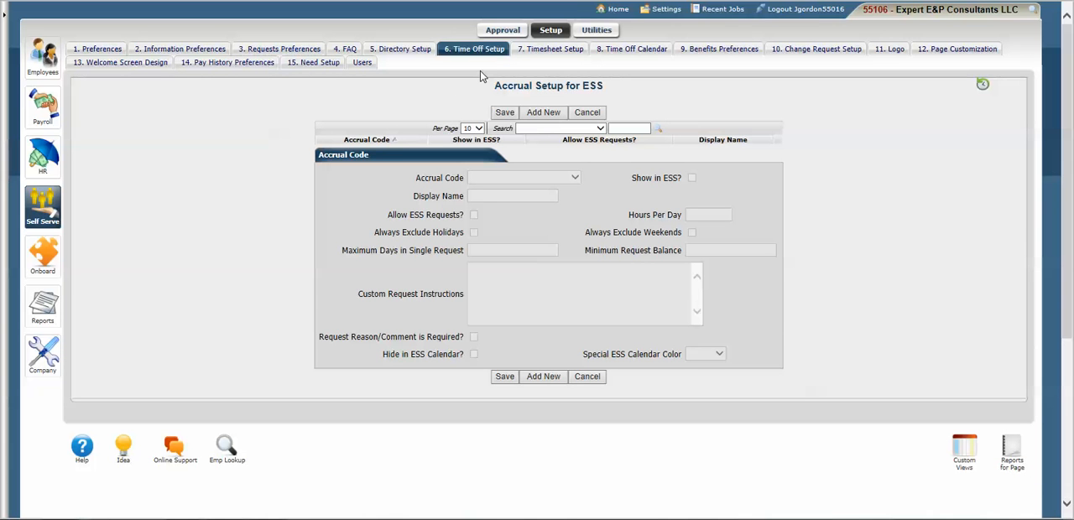
left_click(623, 129)
left_click(543, 114)
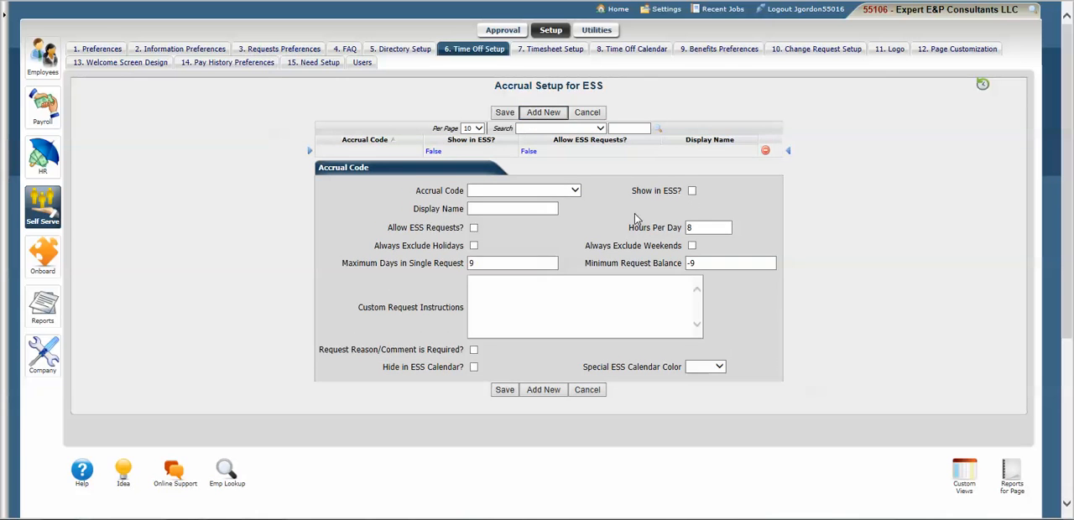
left_click(576, 191)
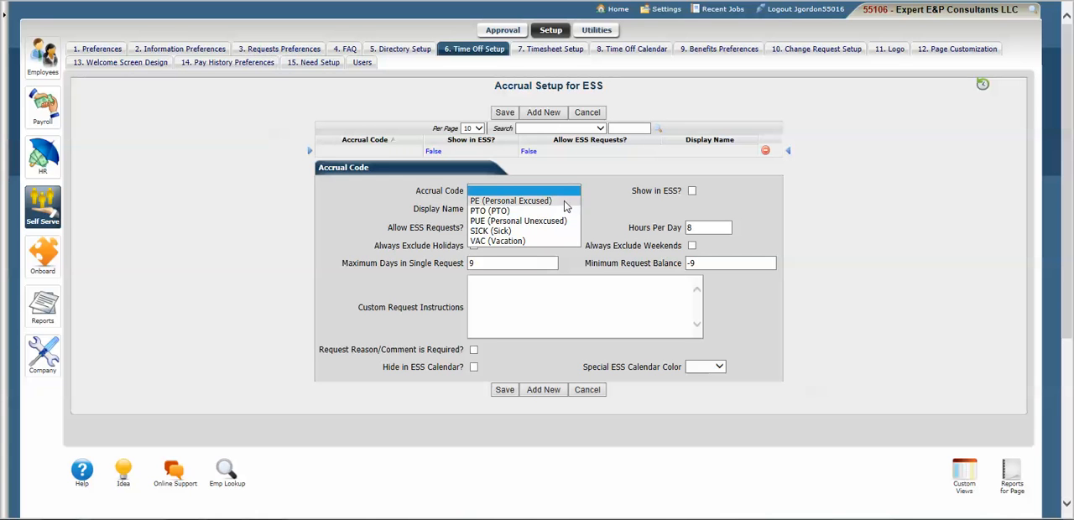
left_click(561, 212)
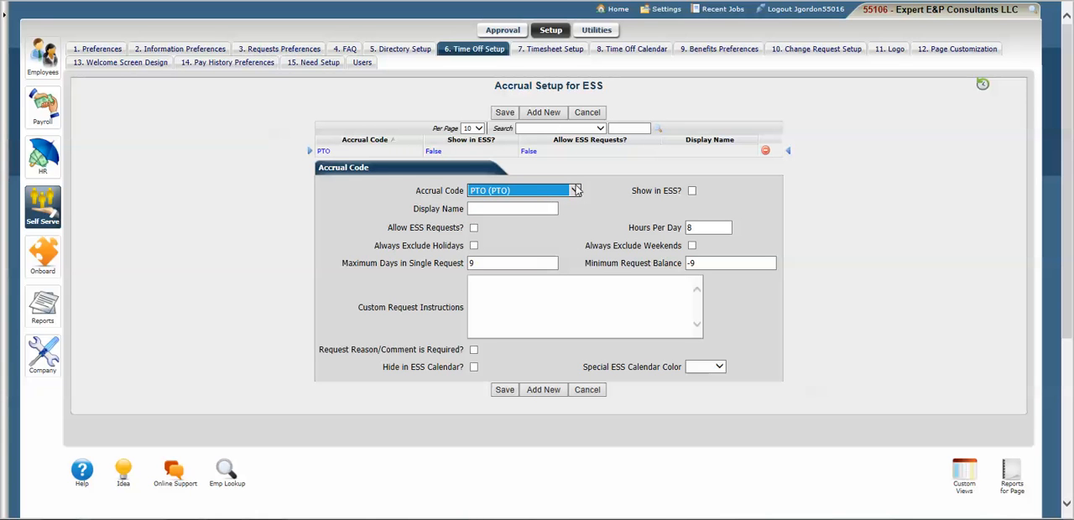
left_click(532, 208)
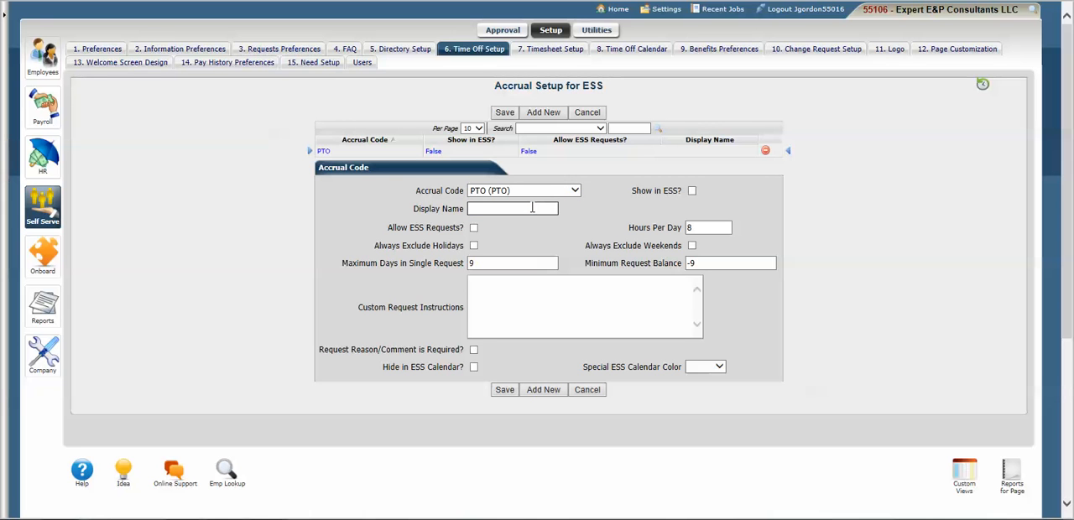
type("PTO")
left_click(475, 229)
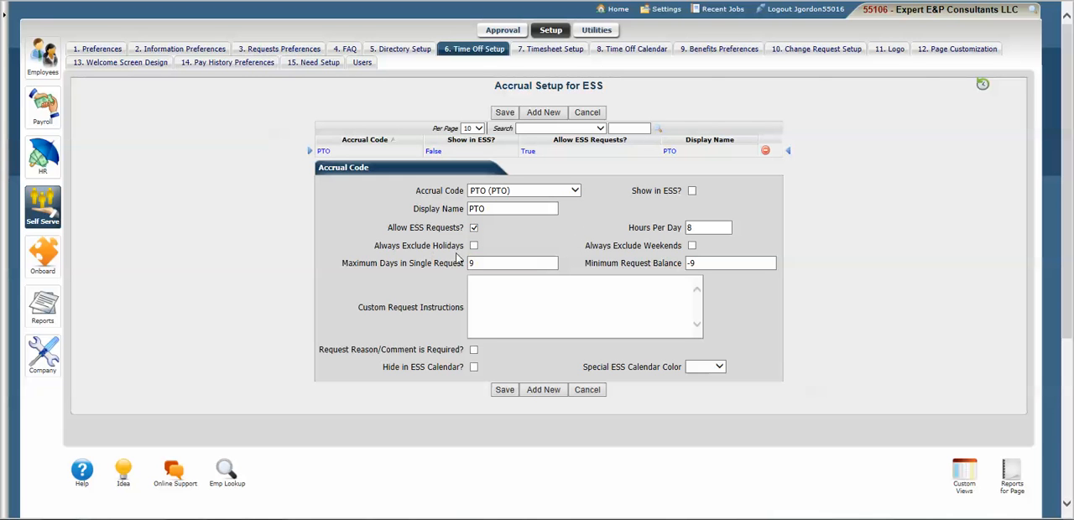
- Show PTO in ESS, exclude holidays and weekends, set 8 hours per day, require a comment, choose calendar color Green, and cancel the record
left_click(475, 249)
left_click(692, 227)
left_click(698, 227)
type("8")
left_click(689, 228)
left_click(716, 370)
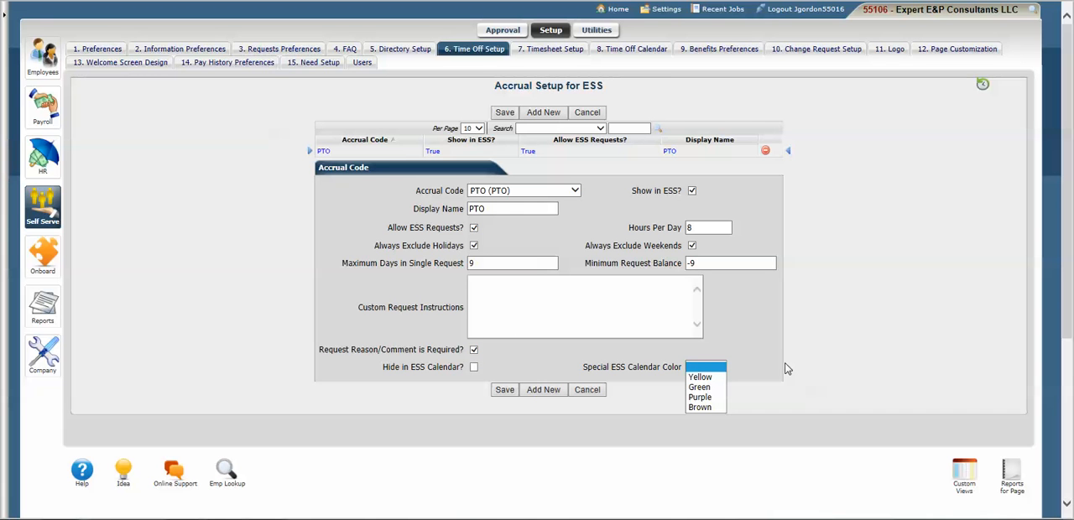
left_click(699, 387)
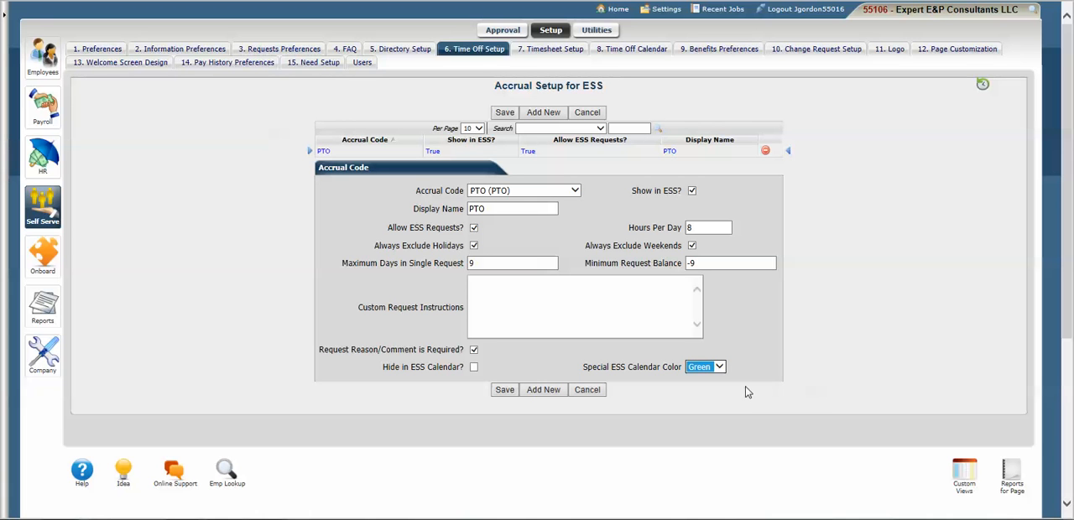
left_click(604, 297)
left_click(592, 115)
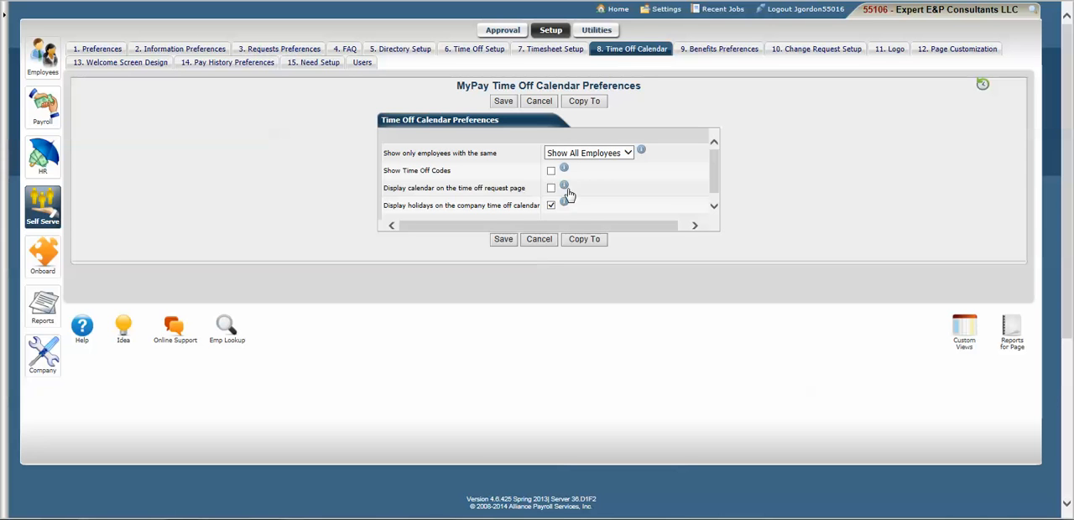
- Review the Time Off Calendar's employee visibility options and the time-off requests pending approval
left_click(626, 154)
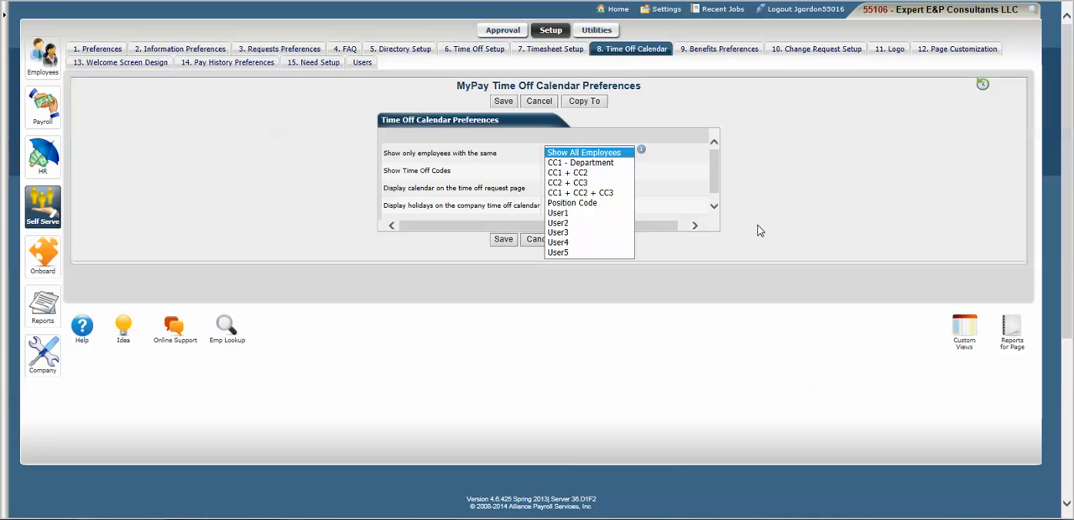
left_click(771, 225)
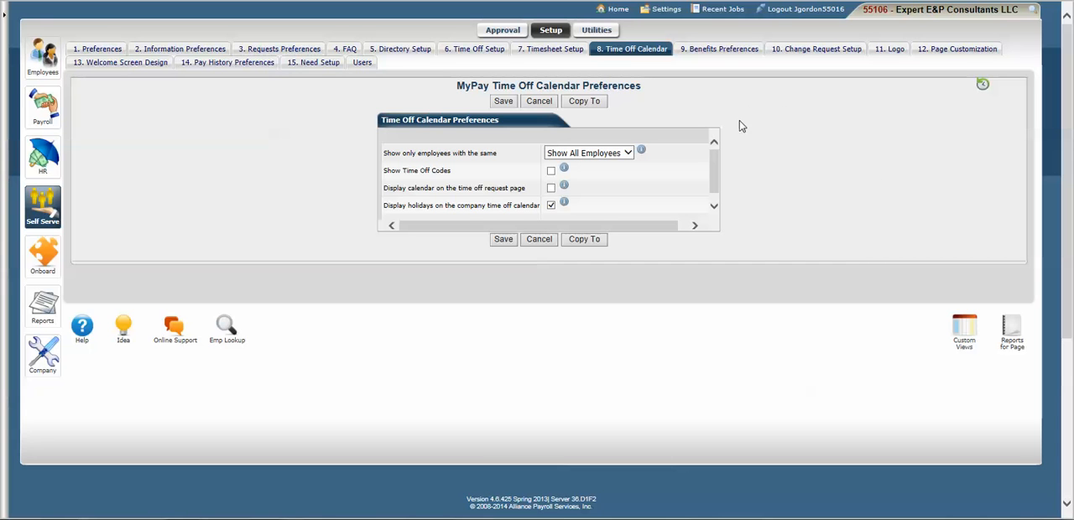
left_click(488, 31)
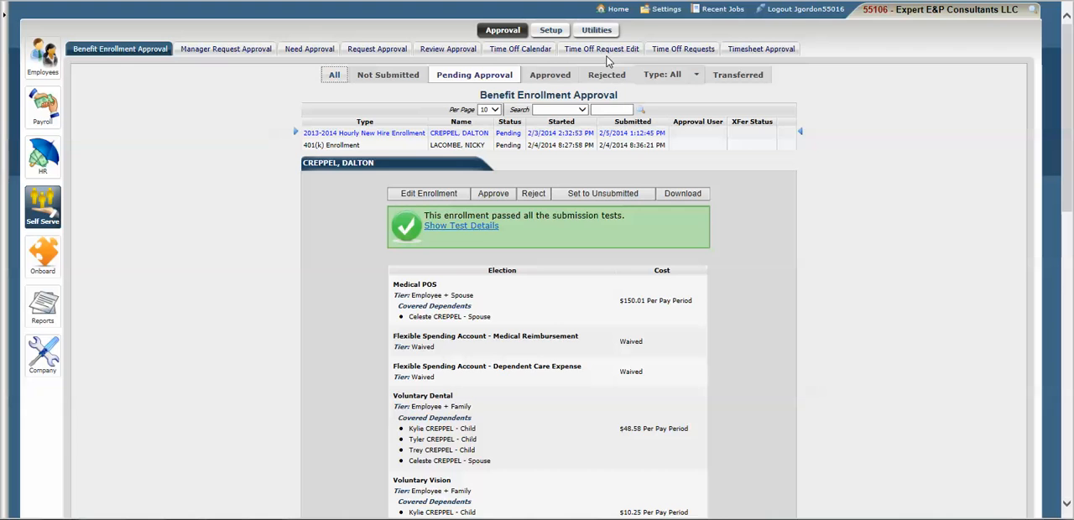
left_click(657, 52)
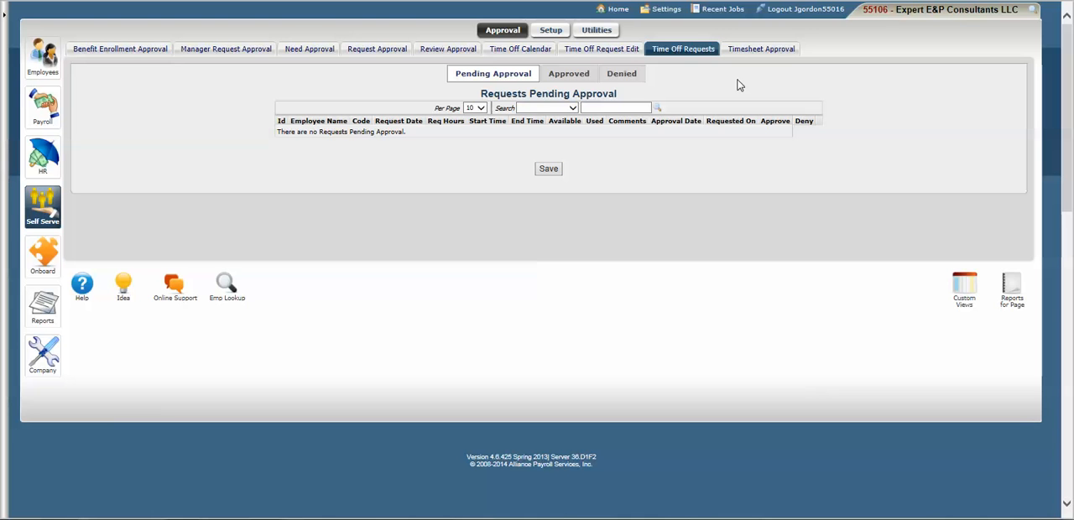
- Start a new time-off request for the employee in Time Off Request Edit with accrual code PTO
left_click(592, 50)
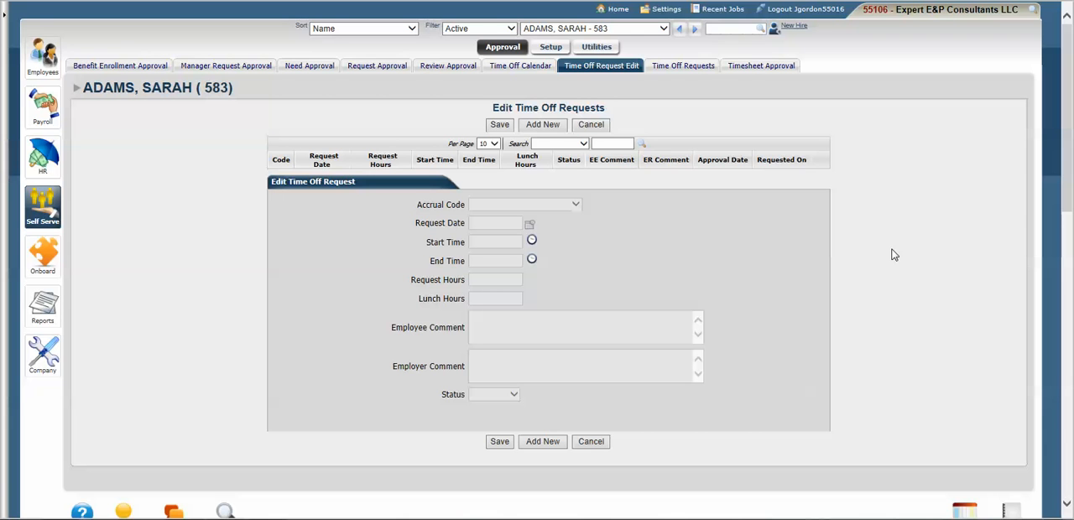
left_click(543, 124)
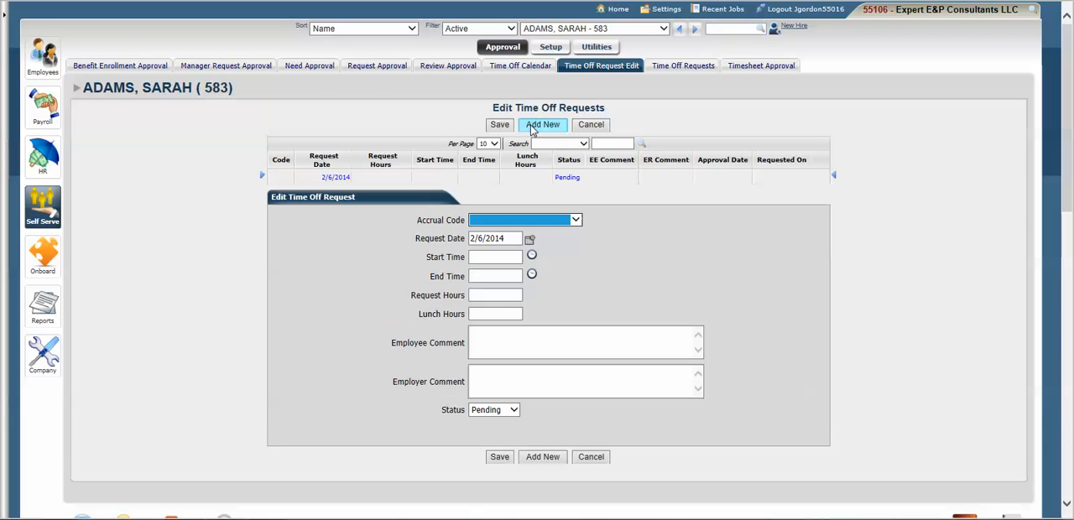
left_click(576, 221)
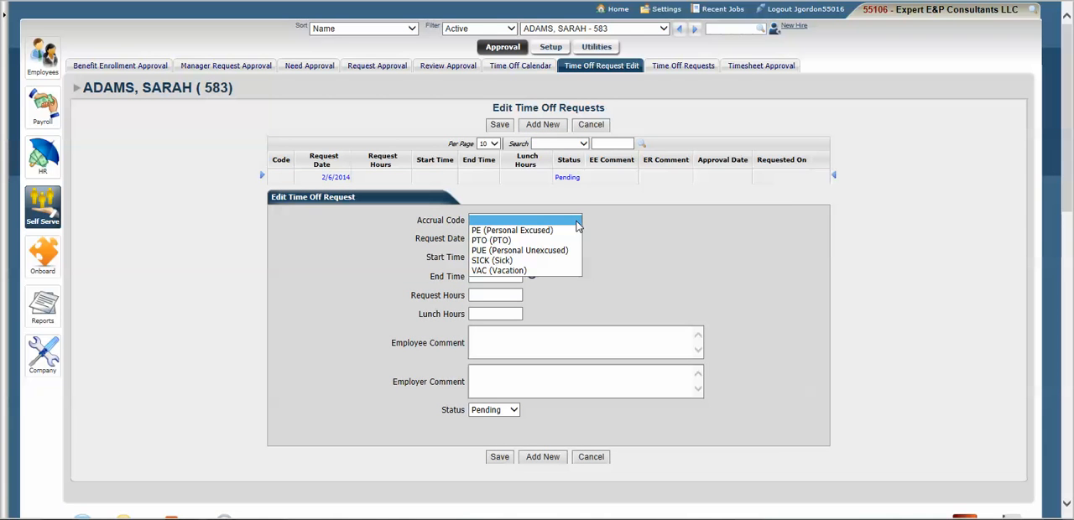
left_click(563, 241)
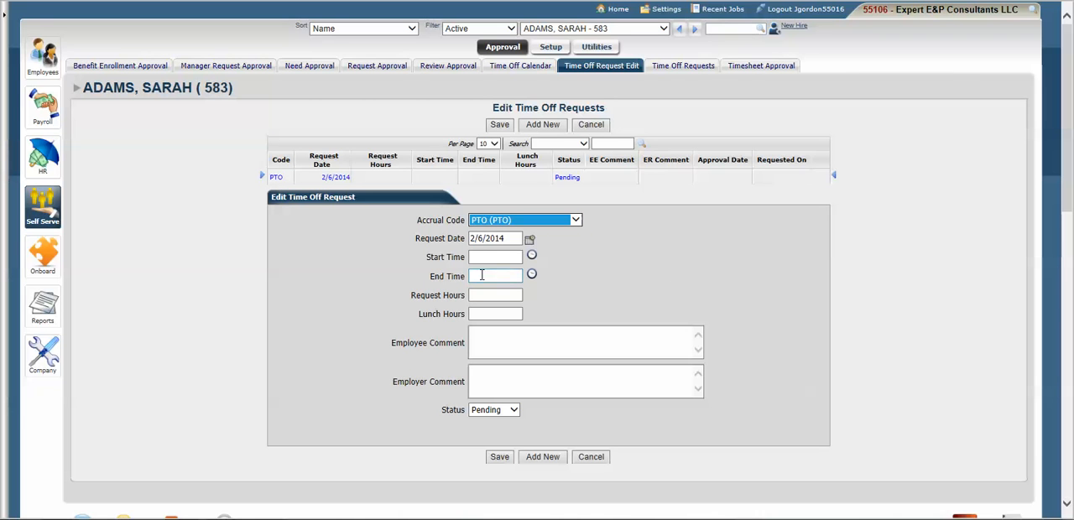